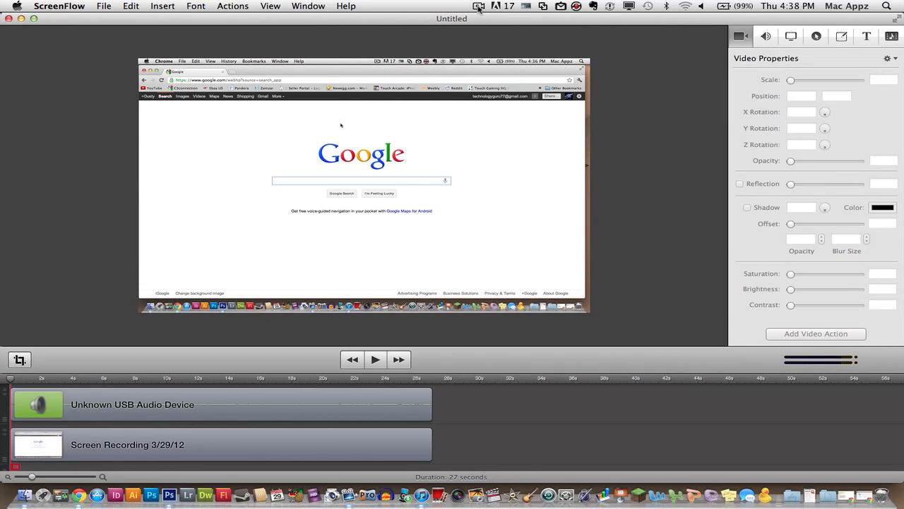
click(479, 7)
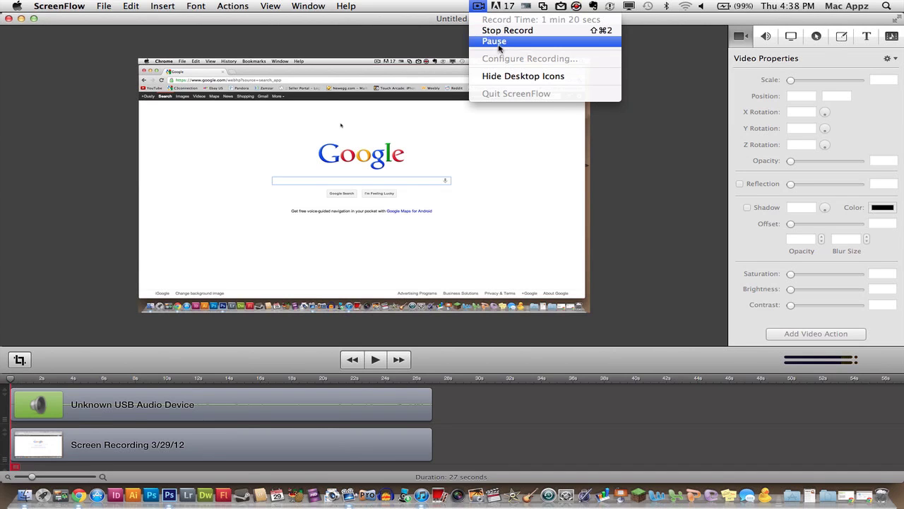
click(426, 41)
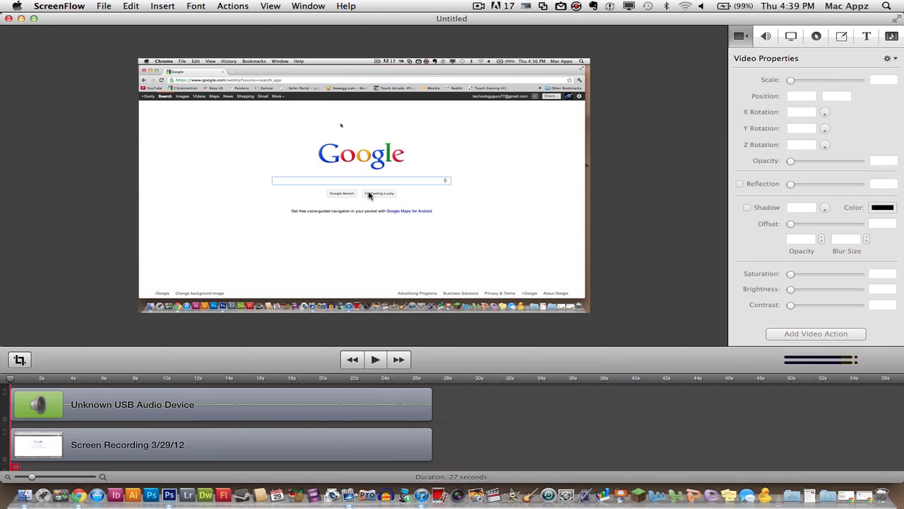
click(475, 8)
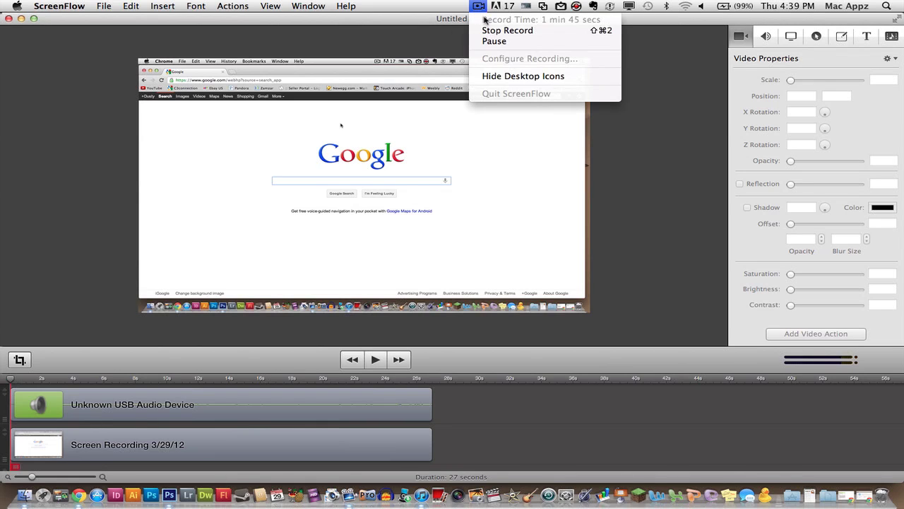
click(448, 45)
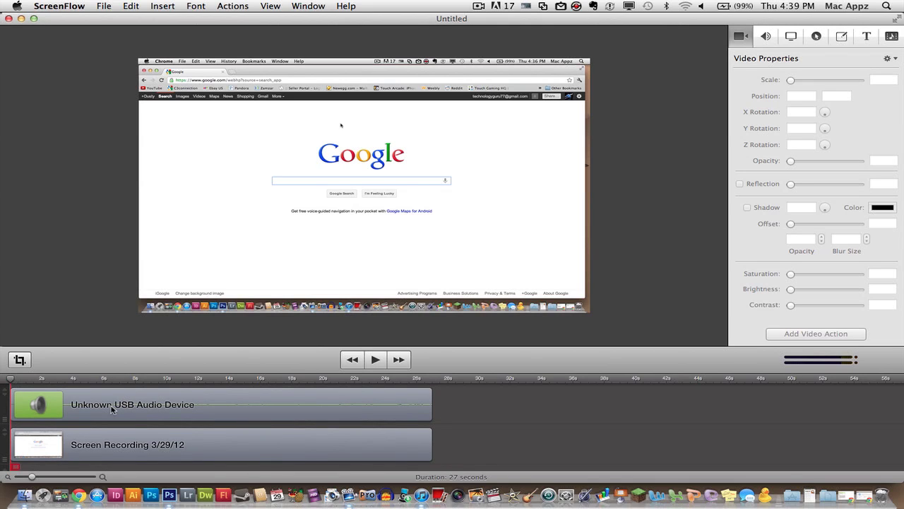
Play the screen recording clip and stop playback near the 9-second mark.
click(104, 448)
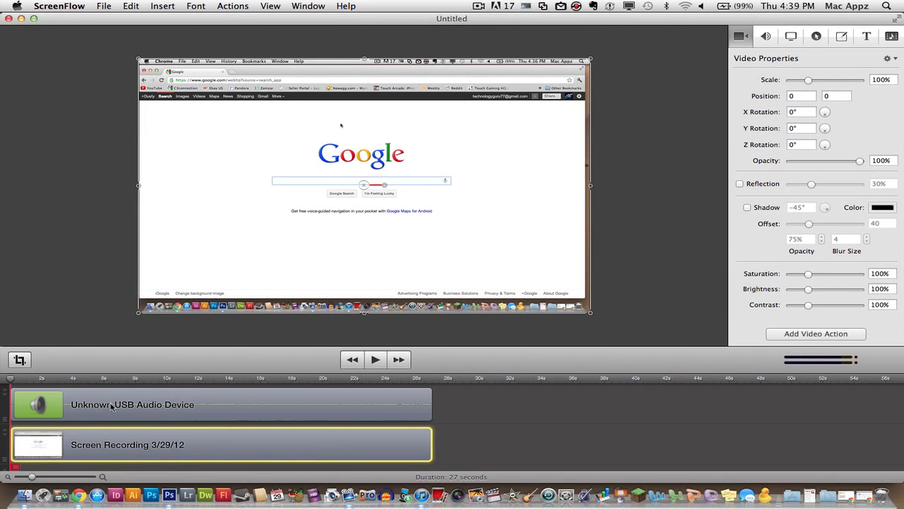
key(space)
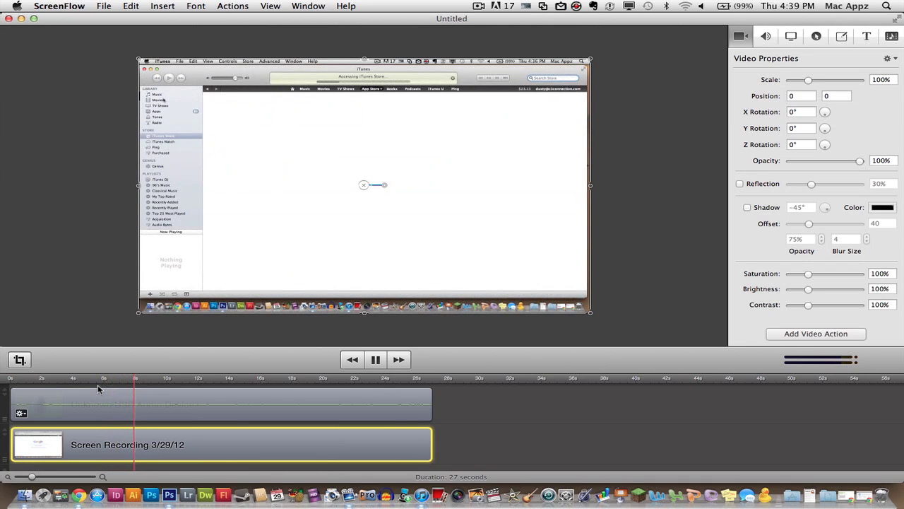
key(space)
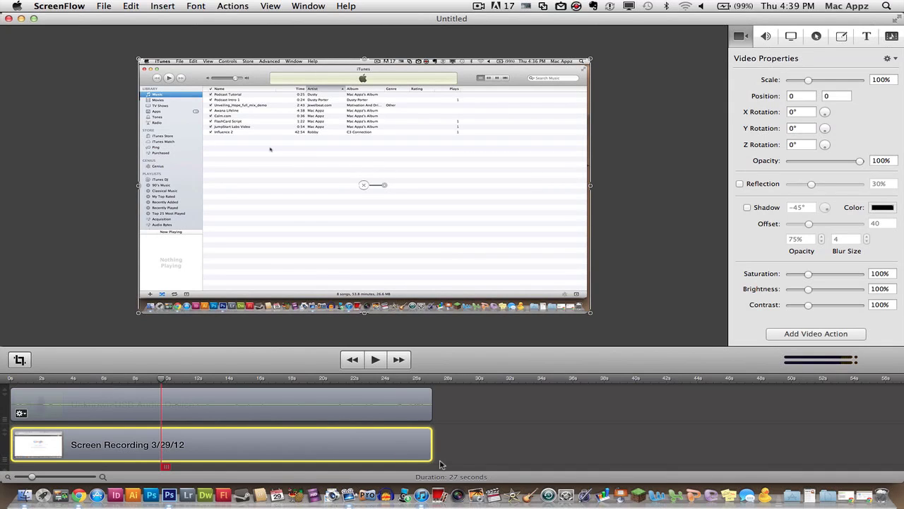
Select the audio clip, then the screen clip, and test-trim the screen clip's end.
click(445, 428)
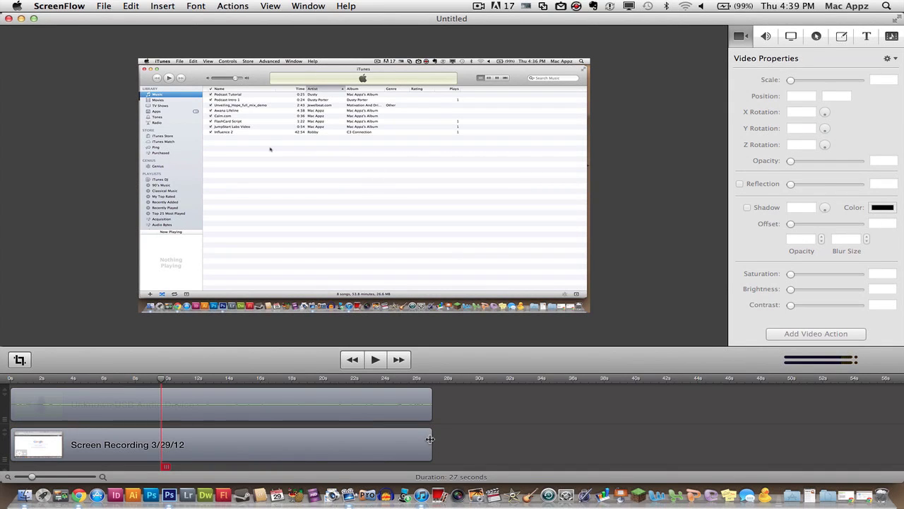
mouse_move(431, 405)
click(431, 405)
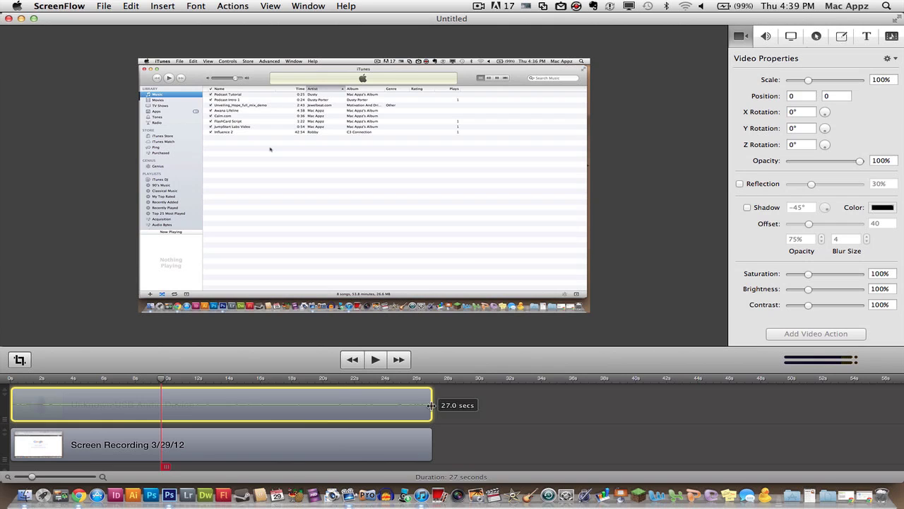
click(428, 444)
mouse_move(427, 444)
mouse_down()
mouse_move(420, 445)
mouse_move(431, 445)
mouse_up()
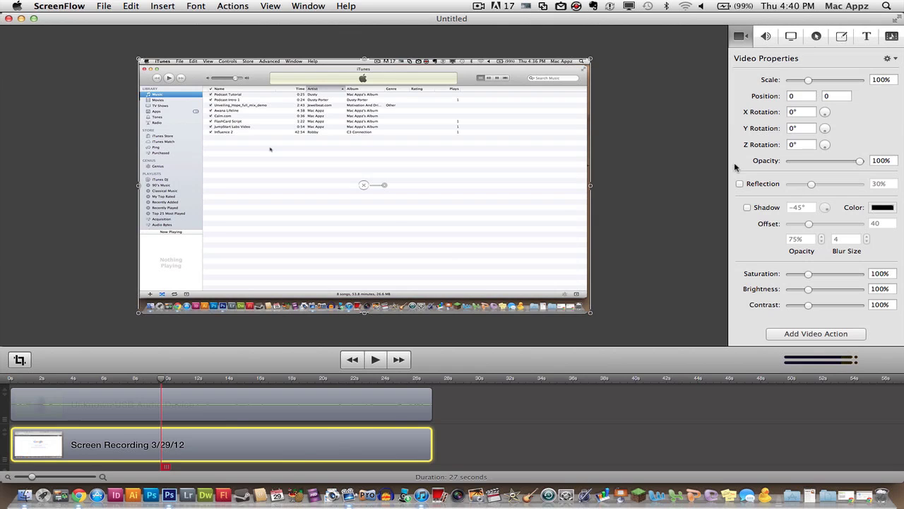
Add a video action at the playhead and nudge the Scale slider up to zoom in.
click(792, 334)
mouse_move(810, 83)
mouse_down()
mouse_move(837, 82)
mouse_move(795, 83)
mouse_move(809, 86)
mouse_up()
Show the audio clip's Audio Properties: volume 100%, ducking unchecked, no noise removal.
click(767, 37)
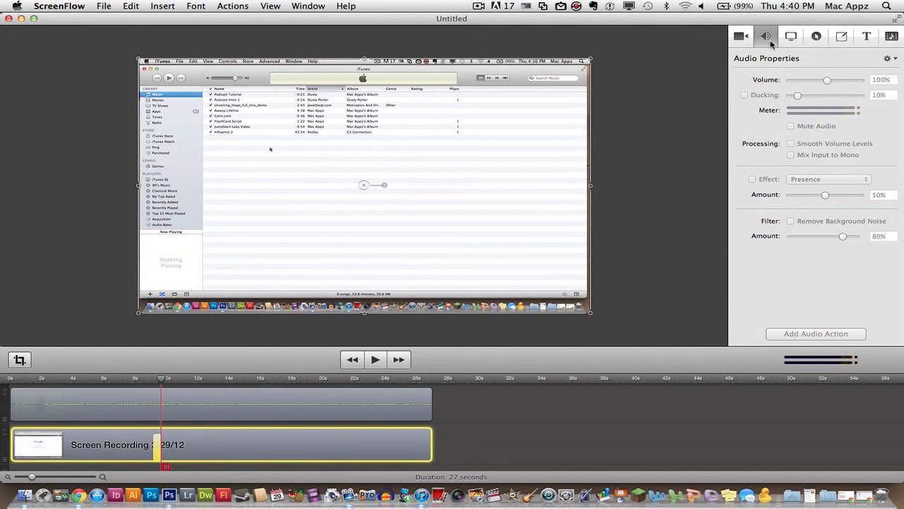
click(382, 400)
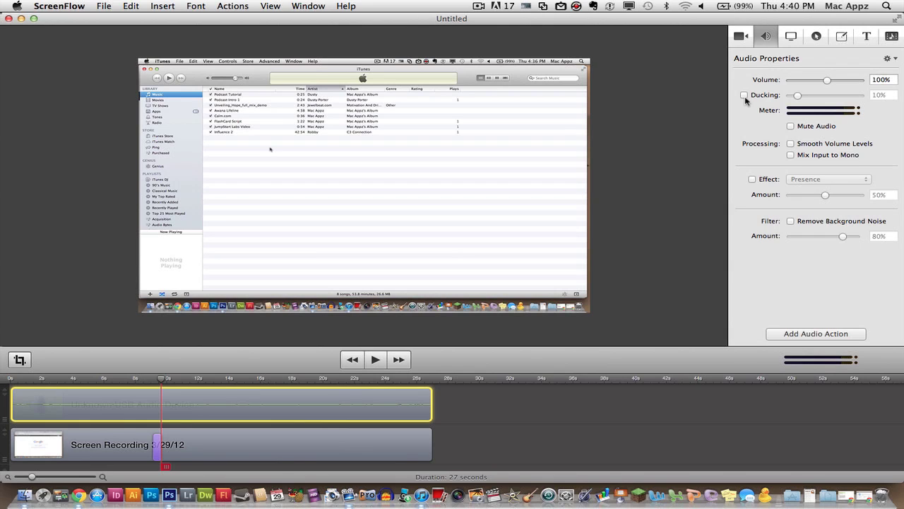
Add a screen recording action to the screen clip and resize the recorded pointer.
click(792, 36)
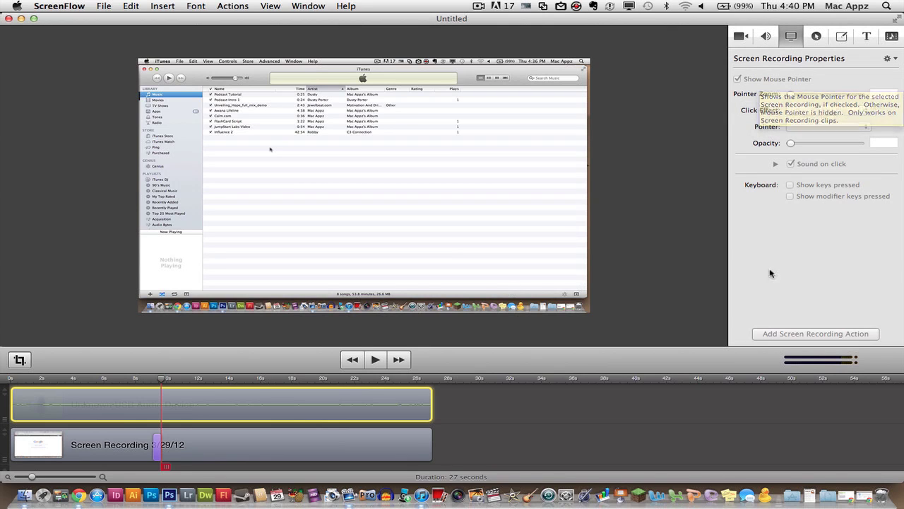
click(390, 445)
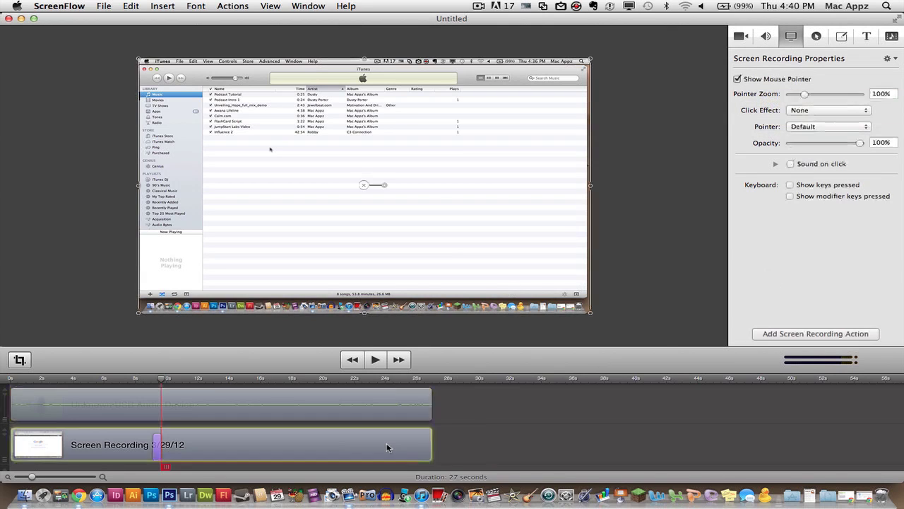
click(772, 337)
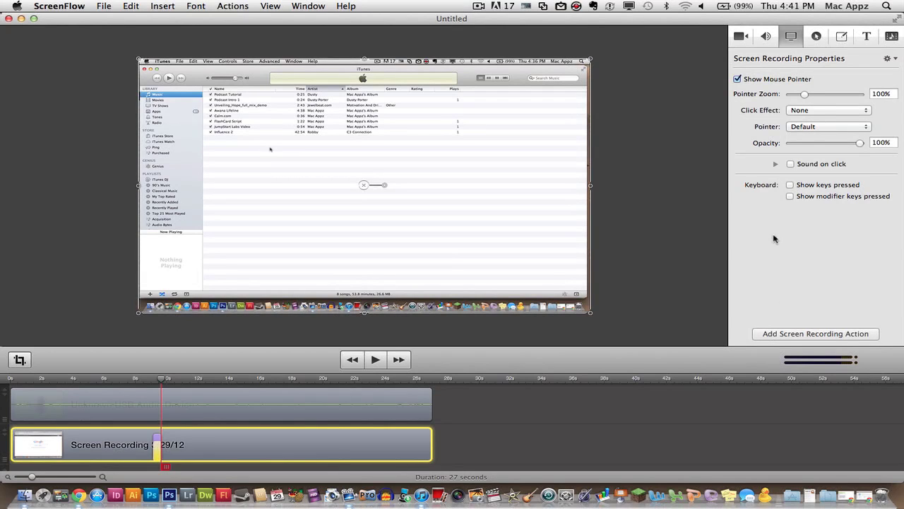
mouse_move(805, 94)
mouse_down()
mouse_move(851, 99)
mouse_move(800, 104)
mouse_up()
Keep the click effect at None, collapse Sound on click, and enable Show keys pressed.
click(800, 111)
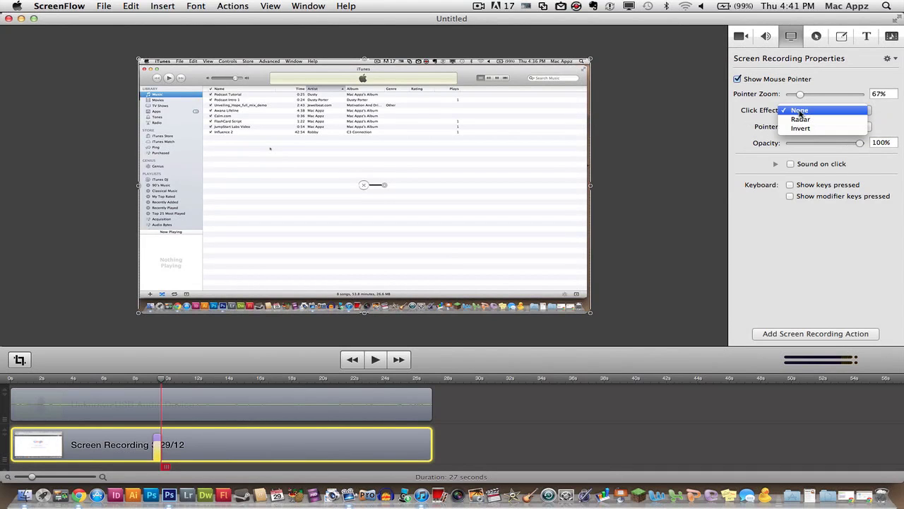
click(800, 111)
click(800, 111)
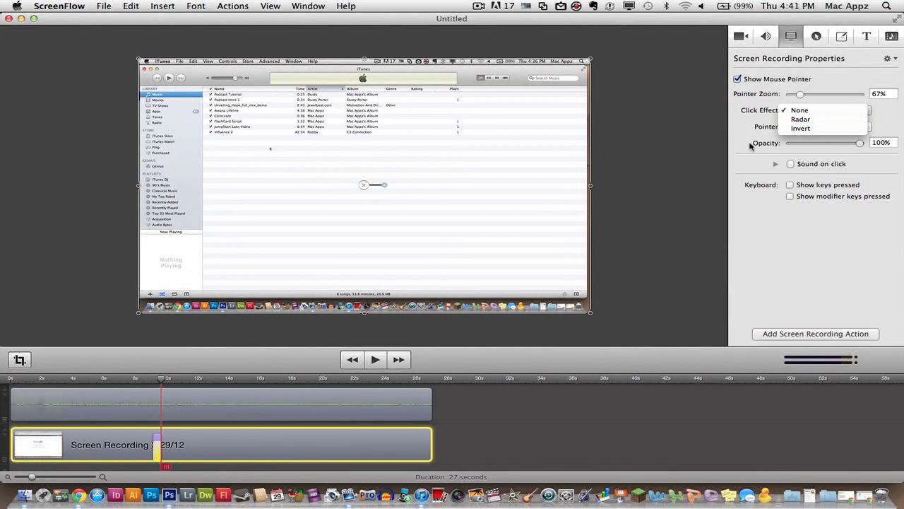
click(751, 145)
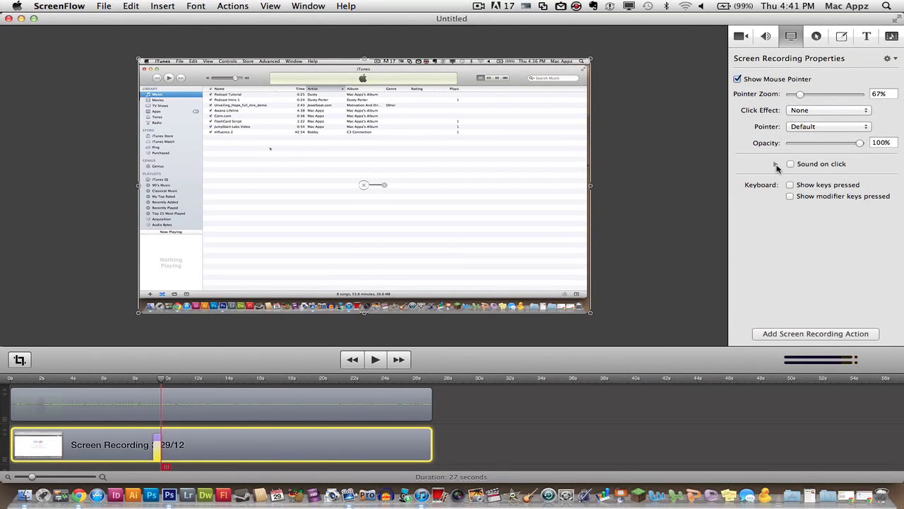
click(775, 165)
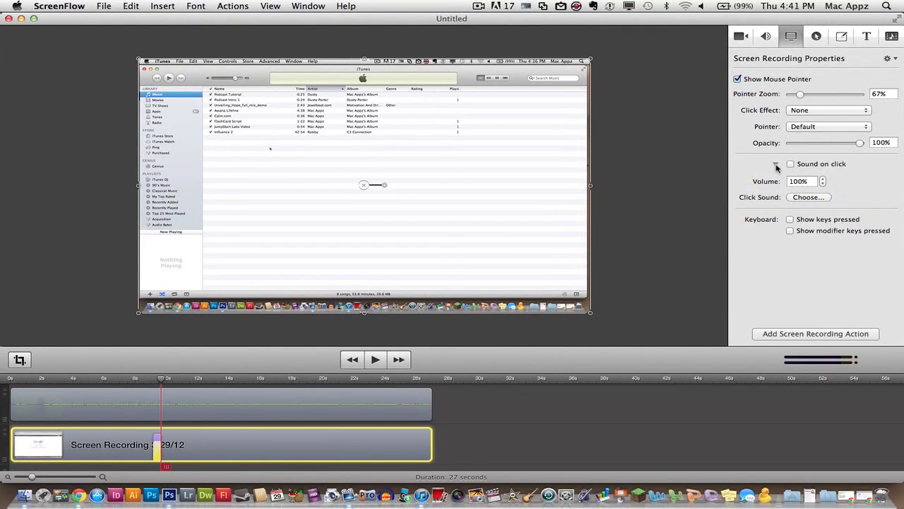
click(776, 164)
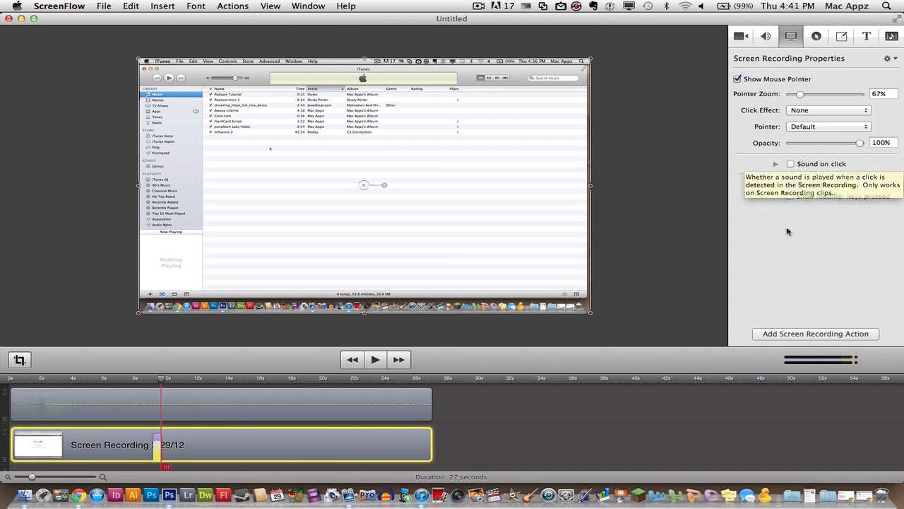
click(790, 185)
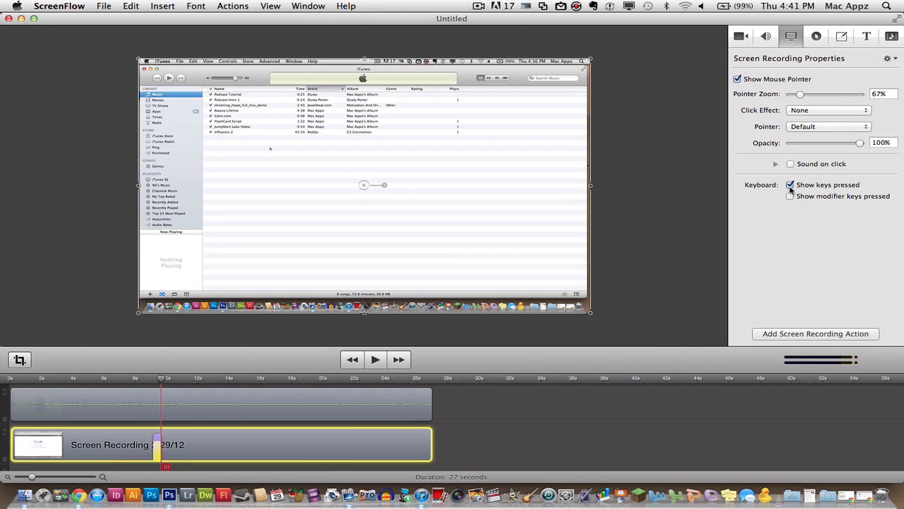
Scrub to the iTunes Store footage and add a callout that follows the mouse pointer.
click(819, 41)
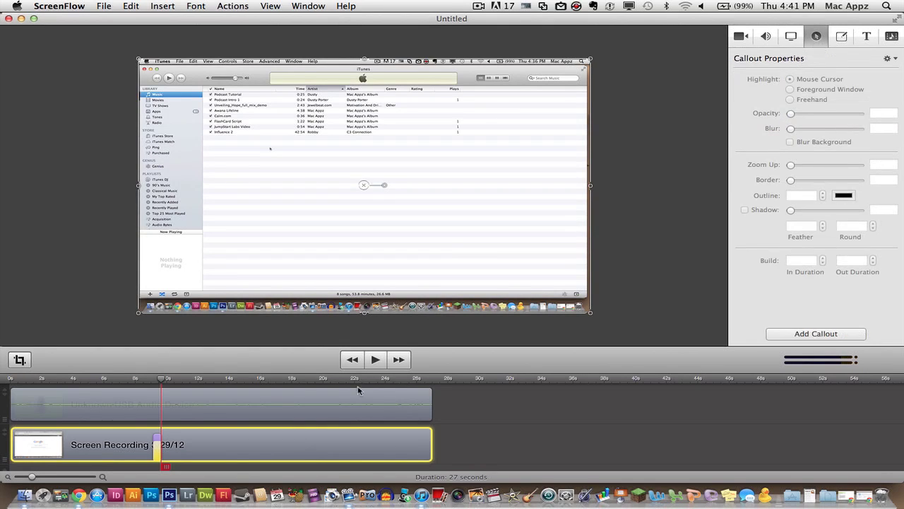
drag(181, 382, 274, 385)
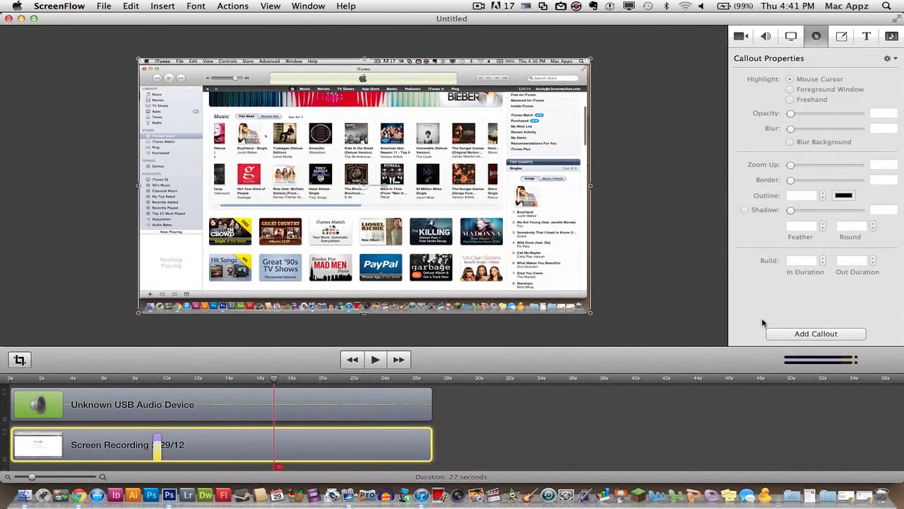
click(804, 334)
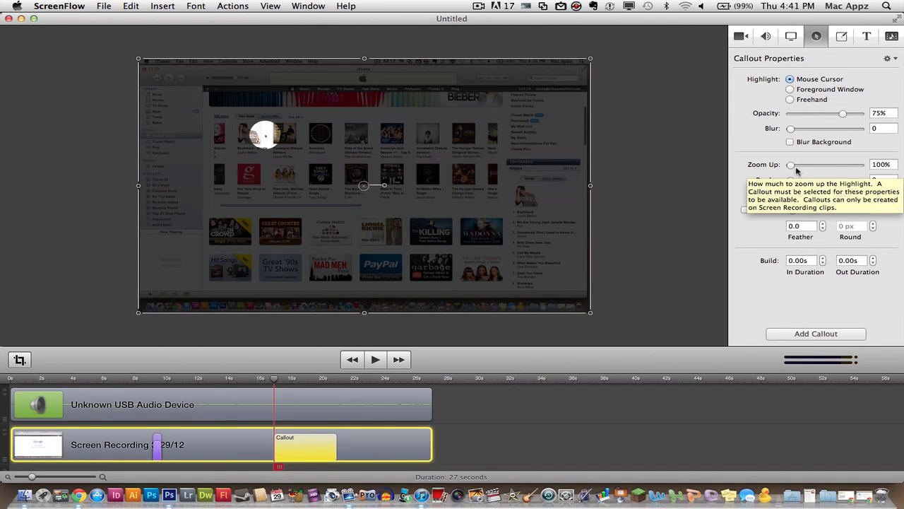
Set the callout to 249% zoom, border 128, 6 px blue outline, with shadow.
drag(790, 166, 820, 181)
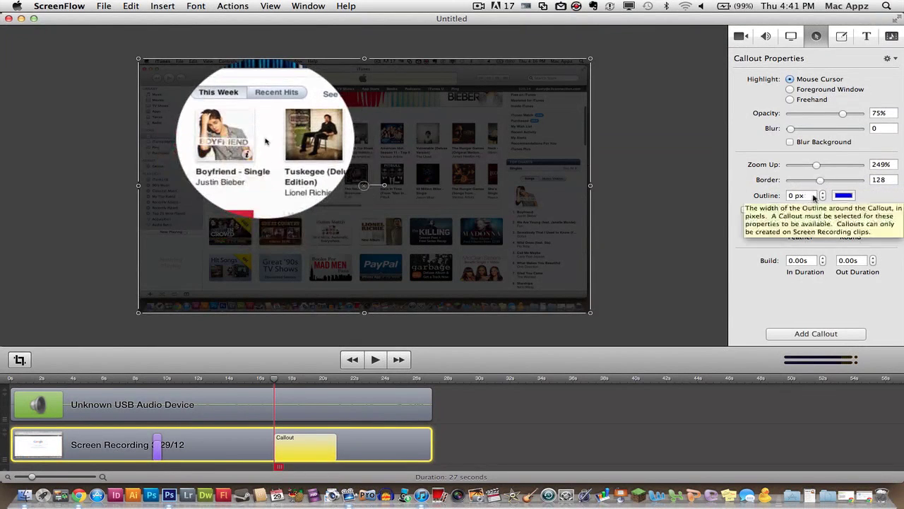
click(823, 194)
click(822, 194)
click(823, 194)
click(822, 193)
click(822, 194)
click(823, 193)
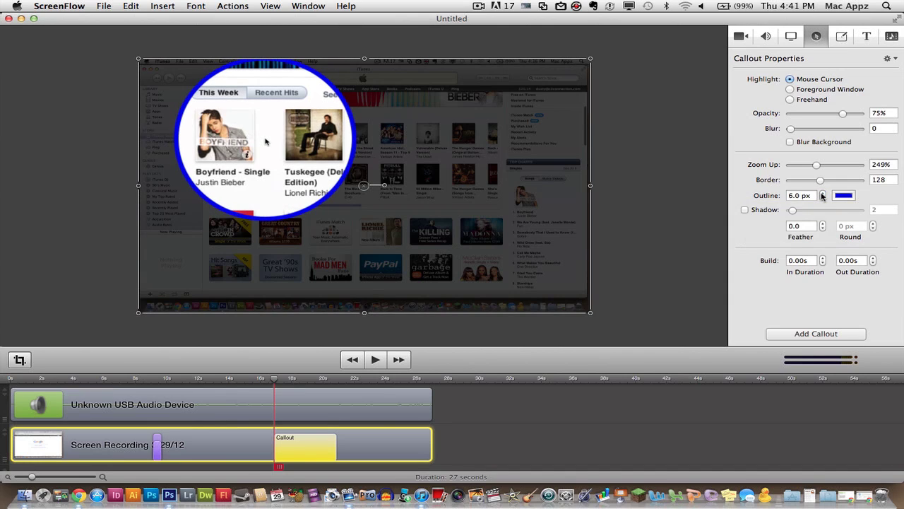
click(744, 210)
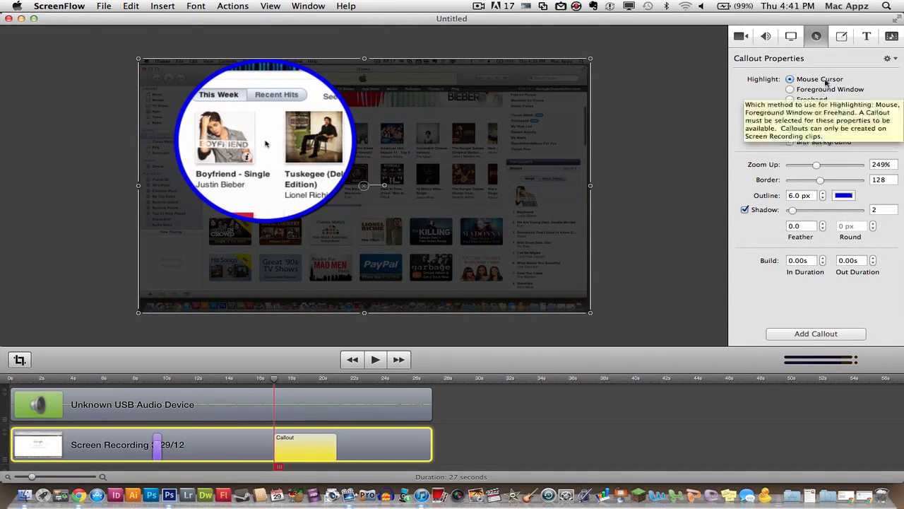
click(843, 39)
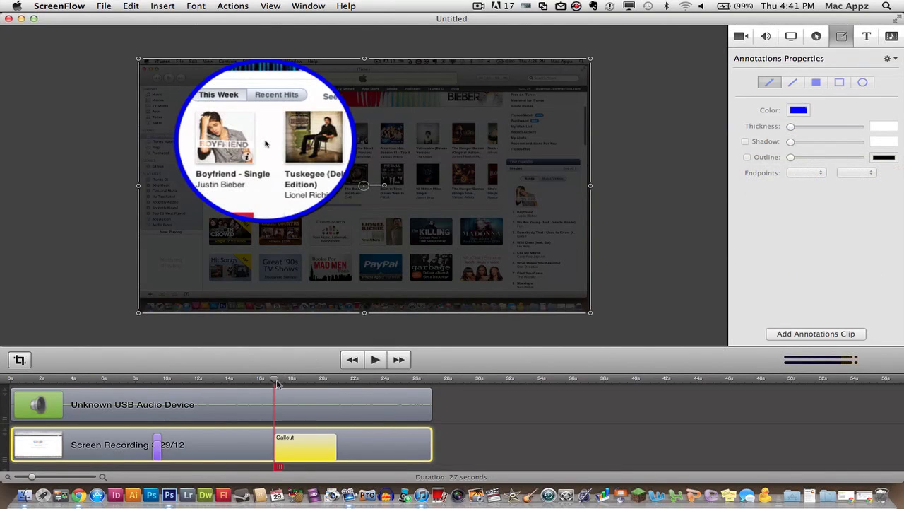
At about 23 seconds, add an annotations clip with a thick blue arrow pointing at an album.
click(365, 380)
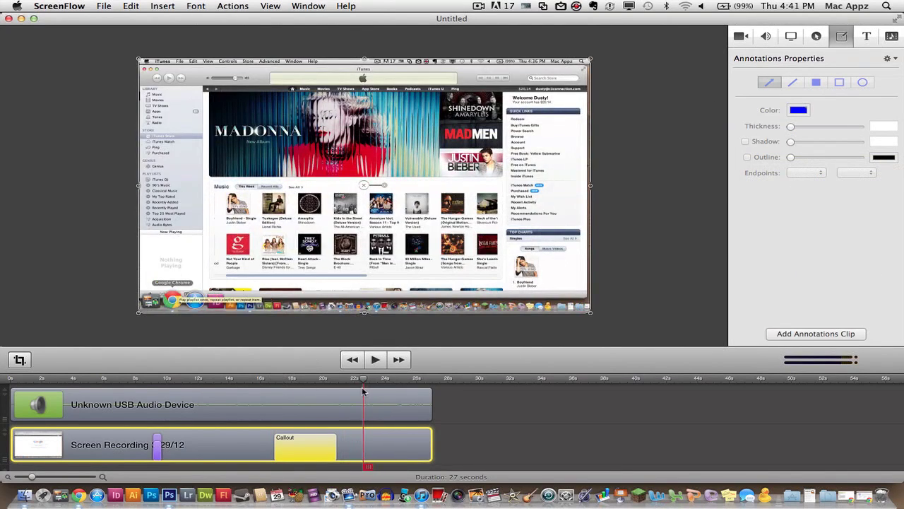
click(781, 333)
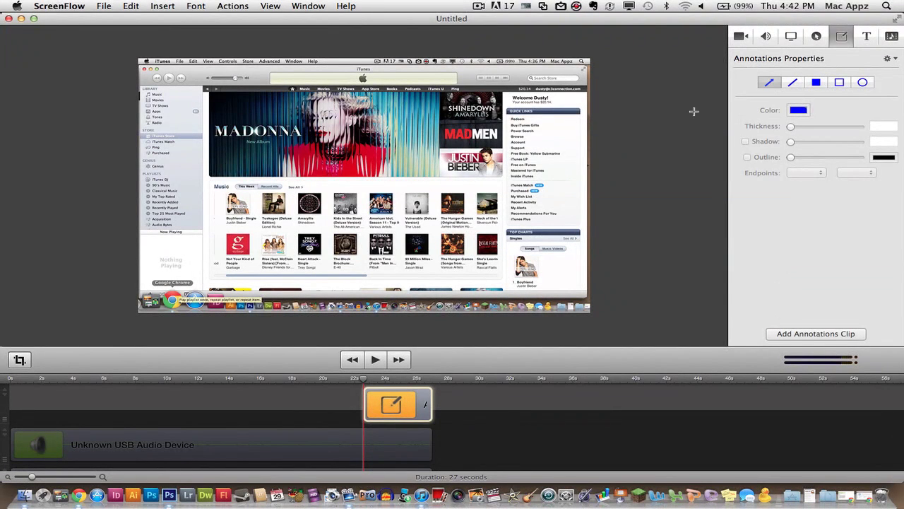
mouse_move(439, 161)
mouse_down()
mouse_move(403, 197)
mouse_move(380, 201)
mouse_move(387, 195)
mouse_up()
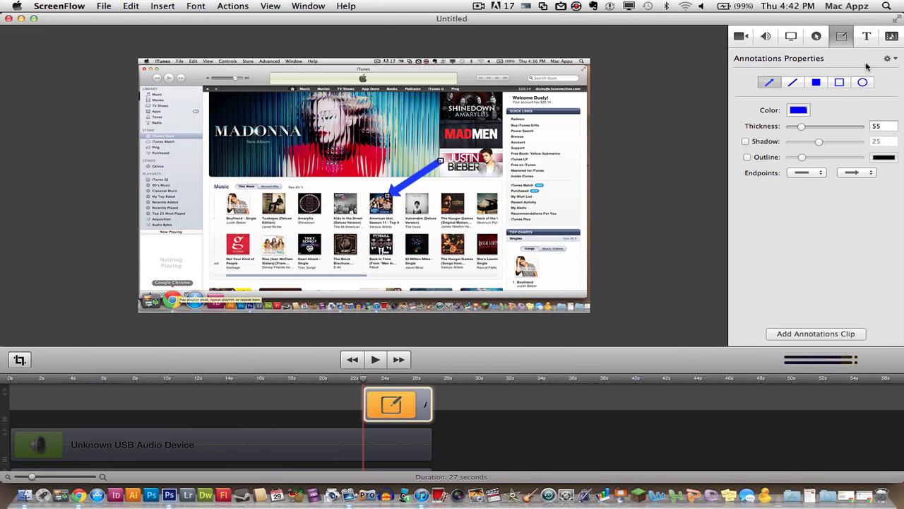
click(866, 36)
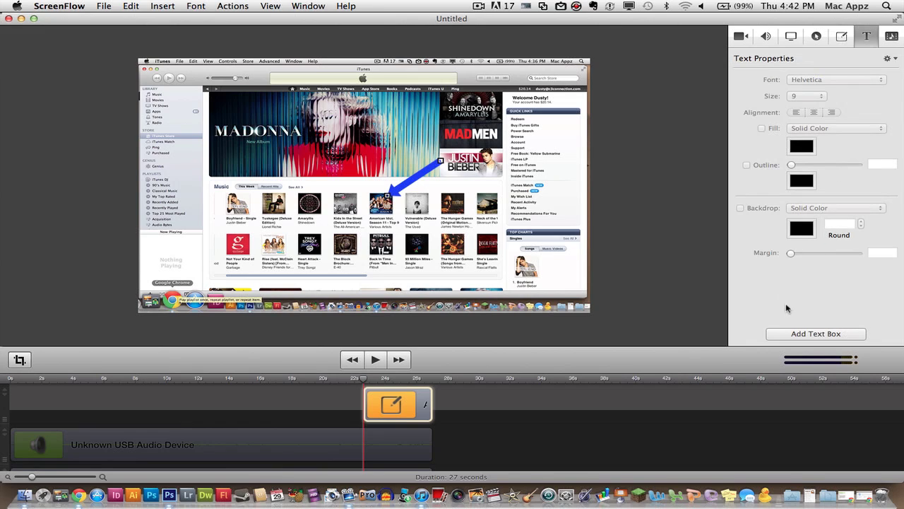
Add a text box reading 'iTunes' and place it left beside the blue arrow.
click(774, 336)
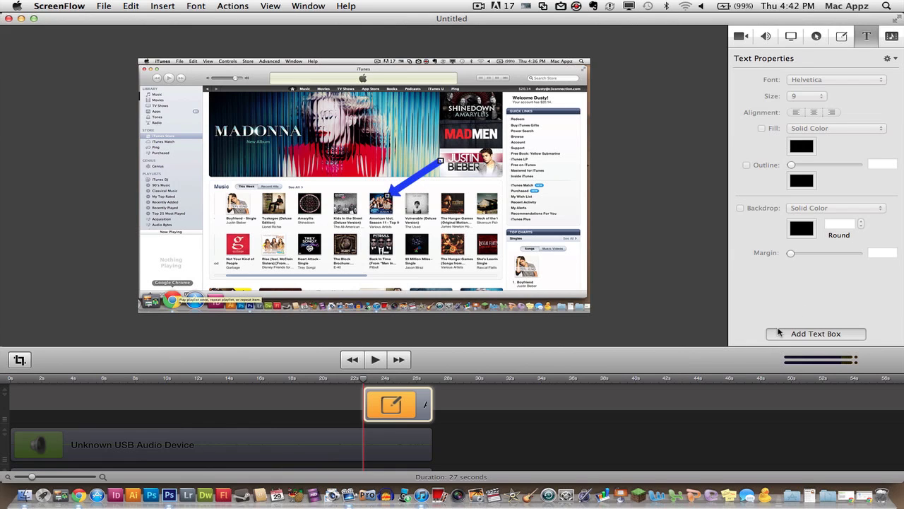
double_click(359, 187)
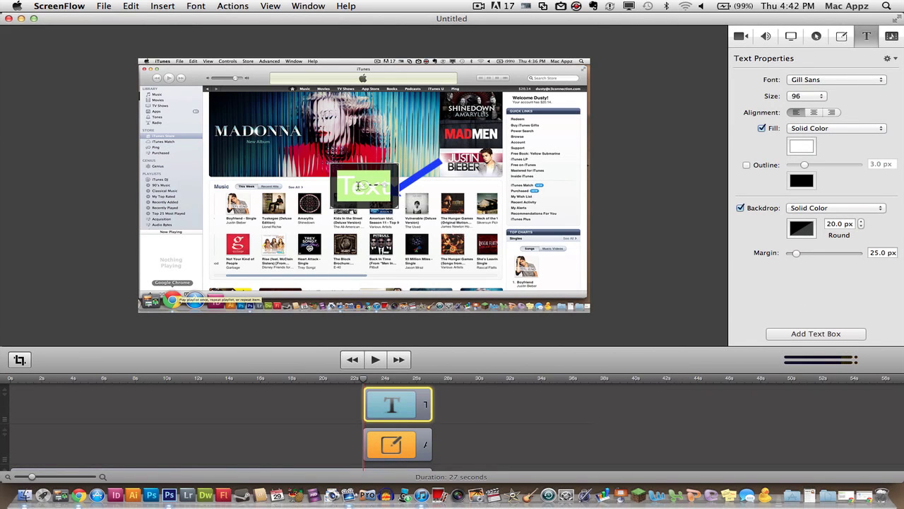
text(iTunes)
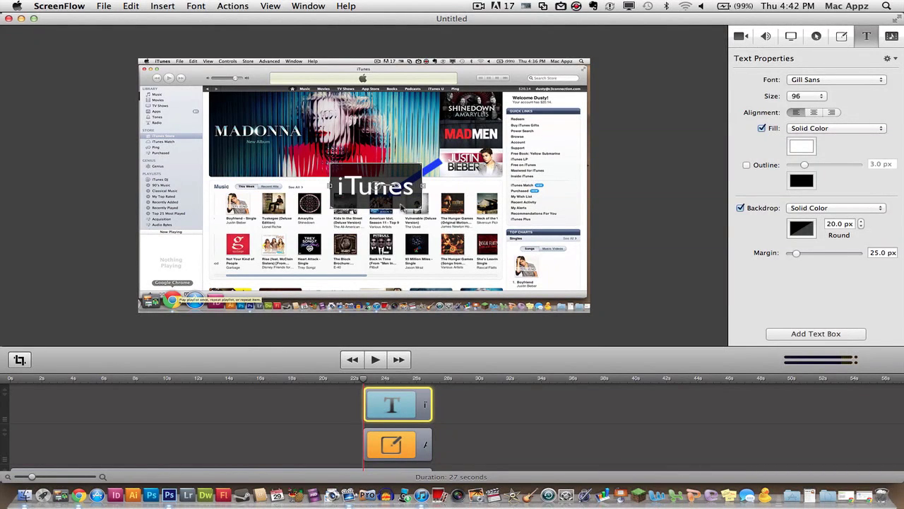
drag(374, 201, 323, 216)
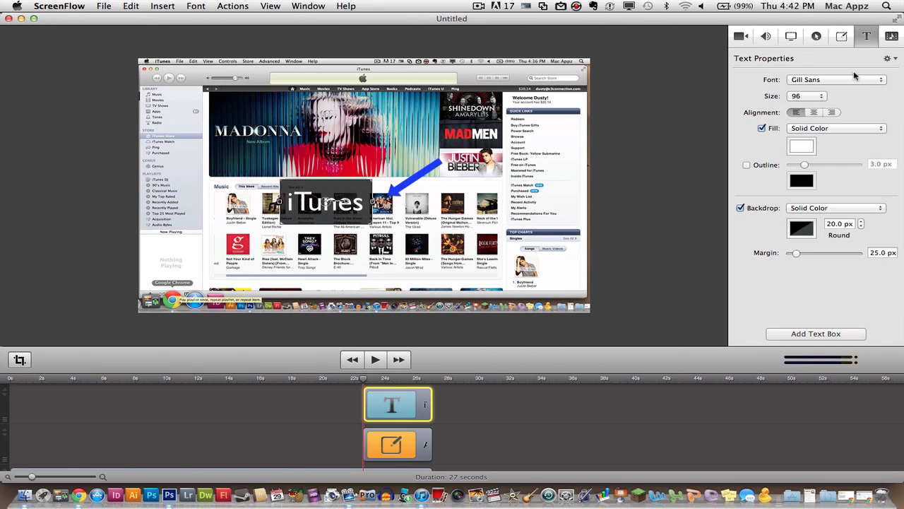
Show the Media Library listing the screen recording and USB audio media.
click(891, 38)
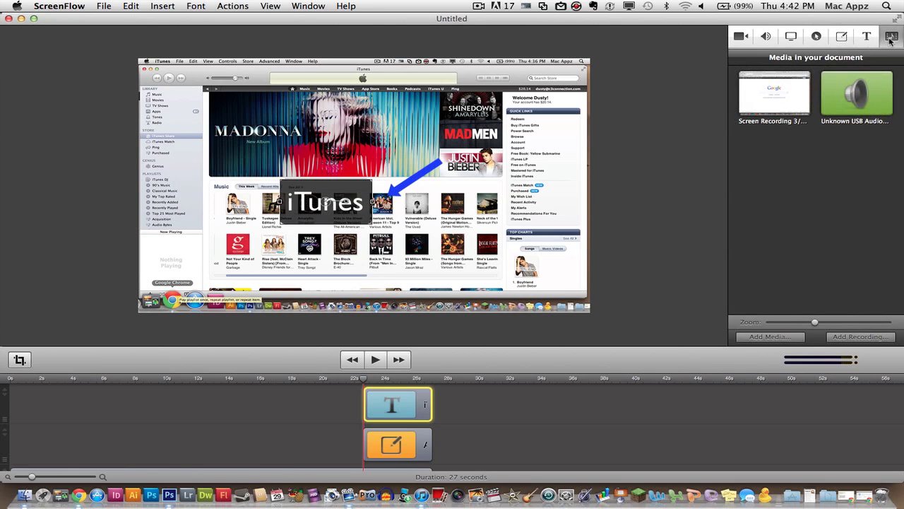